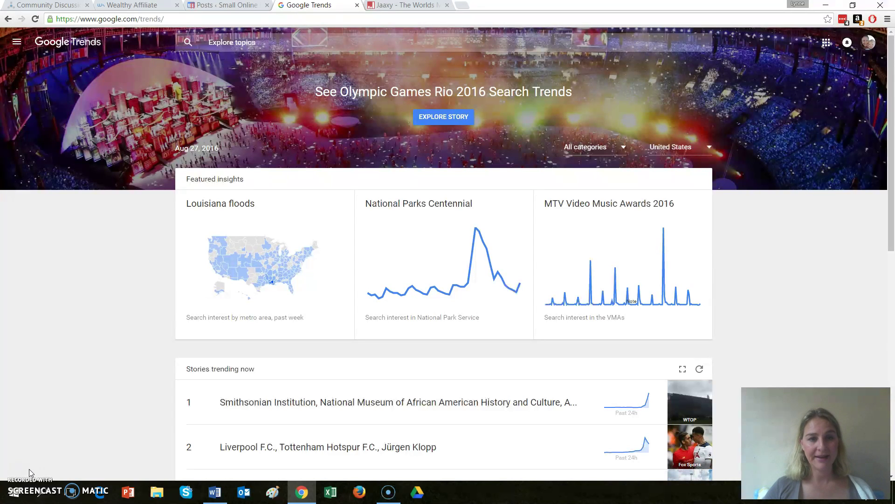
# Step: Explore the search term "phoenix power rising" and set the time range to Past 5 years
pyautogui.click(255, 47)
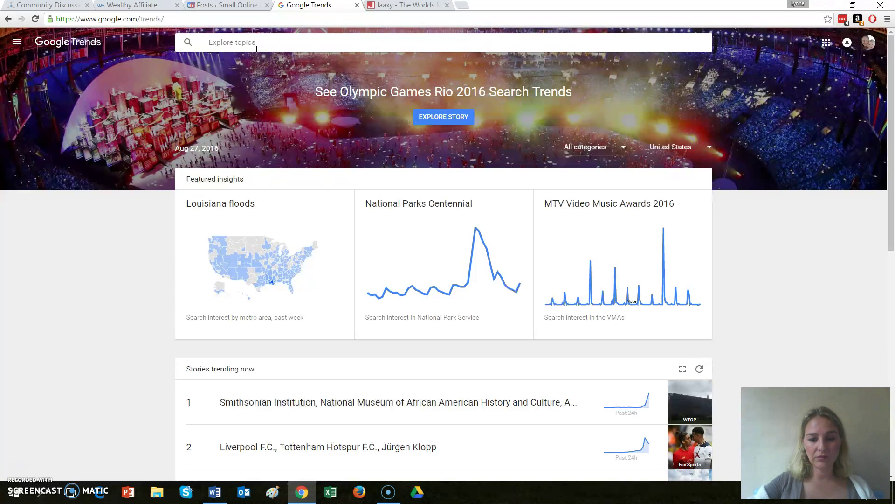
pyautogui.write('phoenix power rising')
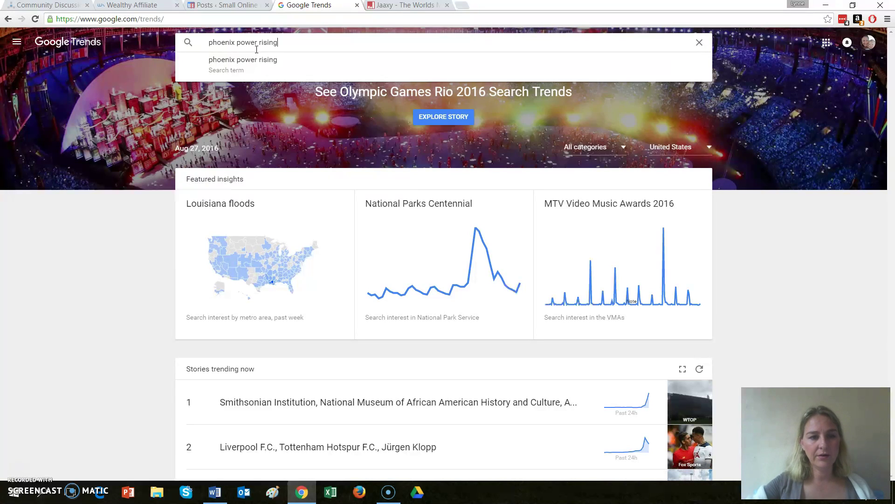
pyautogui.press('Return')
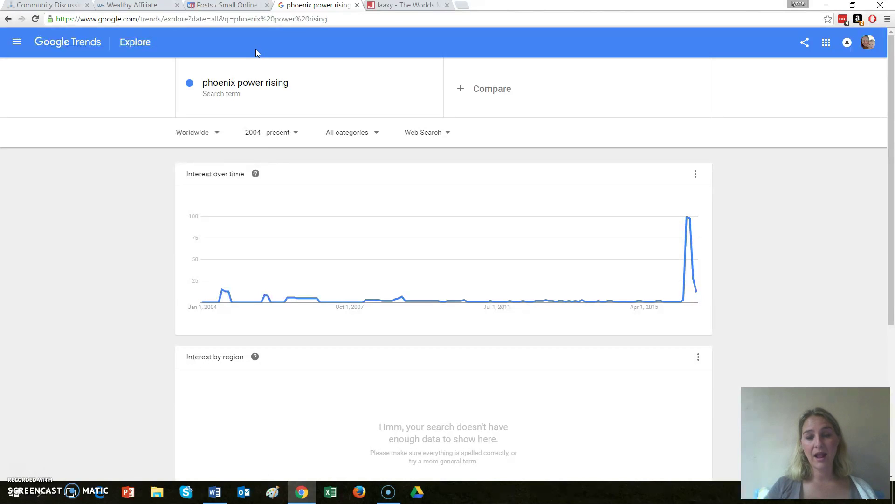
pyautogui.click(279, 137)
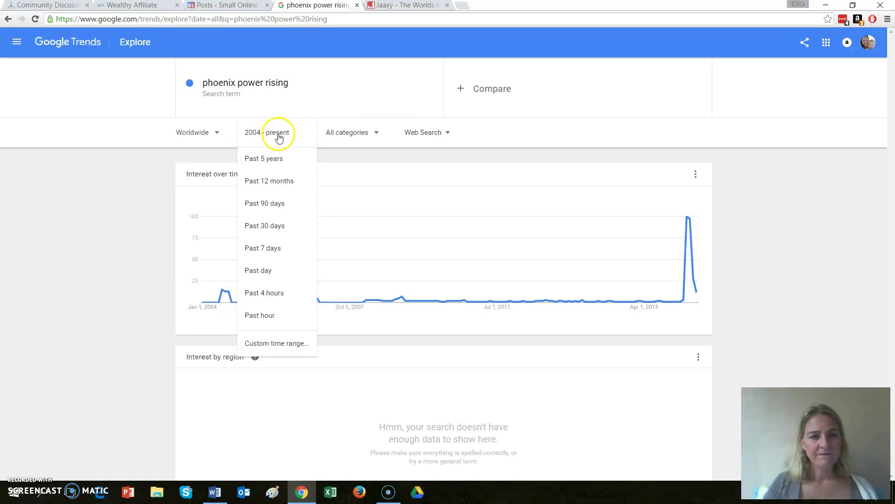
pyautogui.click(266, 161)
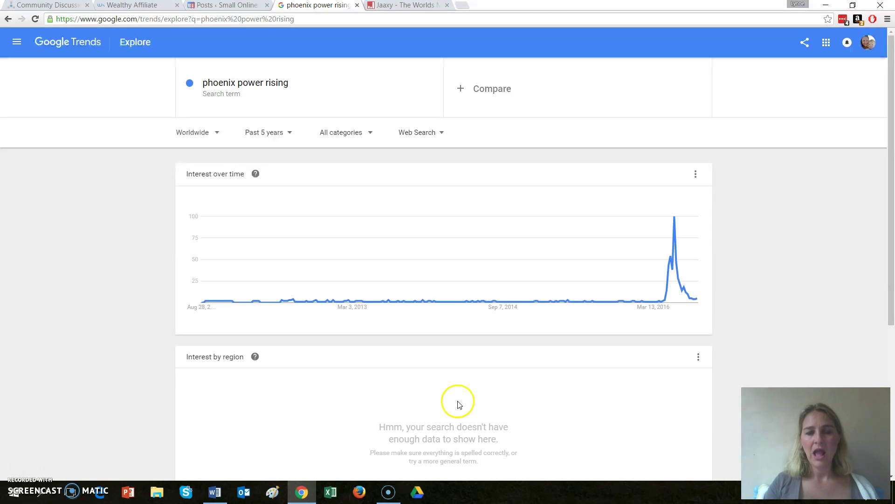
# Step: Add "wealthy affiliate" as a comparison term alongside "phoenix power rising"
pyautogui.click(503, 88)
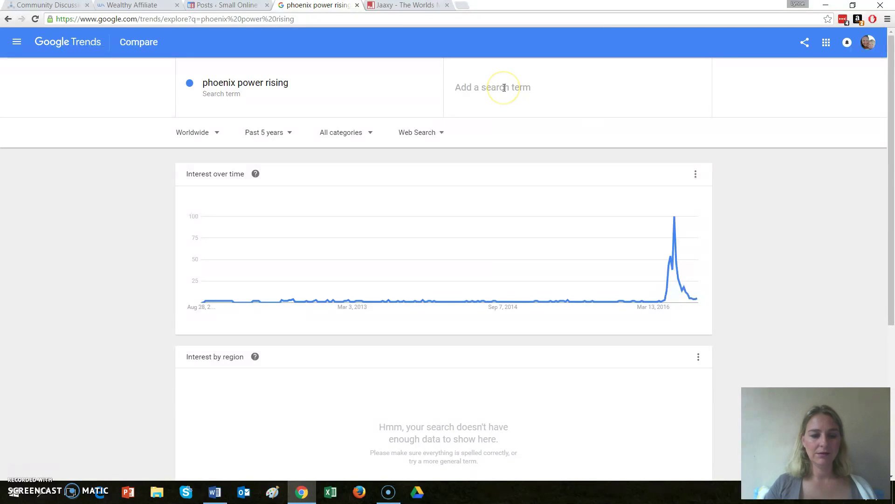
pyautogui.write('wealthy a')
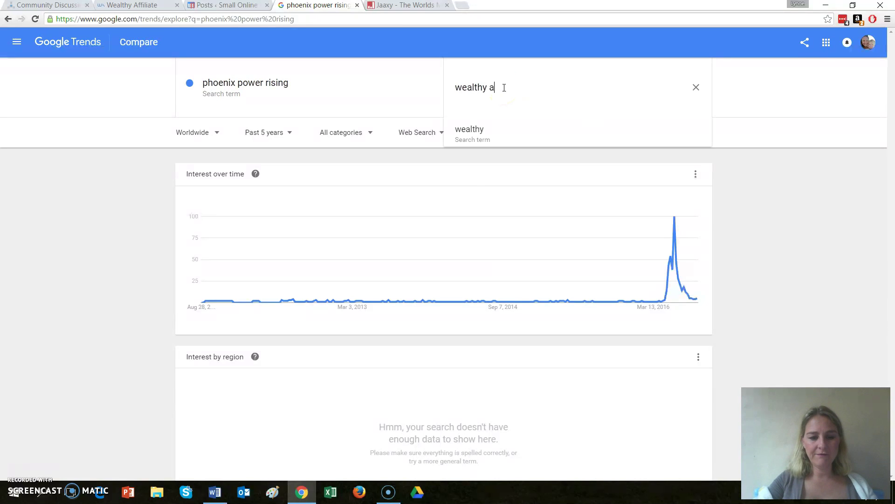
pyautogui.write('ffiliate')
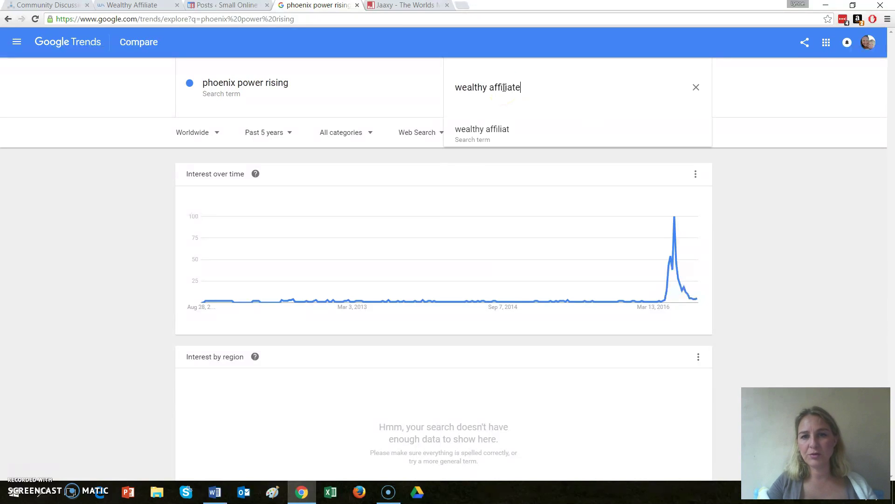
pyautogui.press('Return')
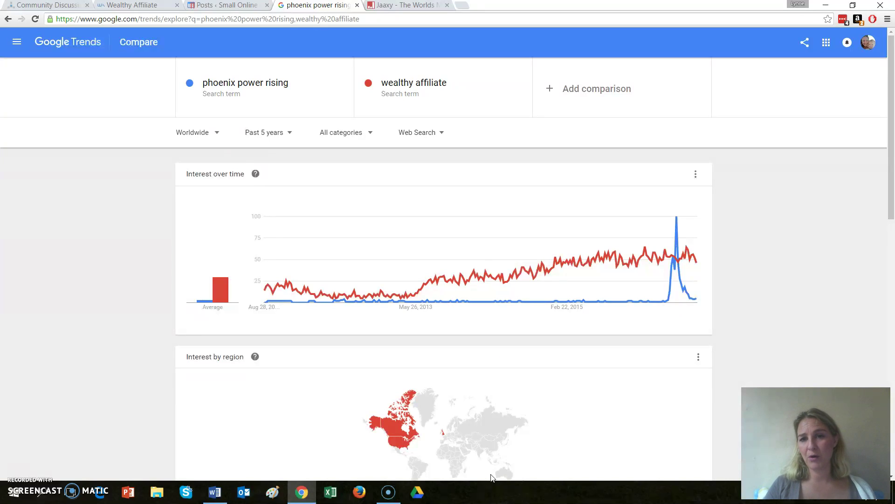
# Step: Add "bring the fresh" as the third search term in the comparison
pyautogui.click(593, 89)
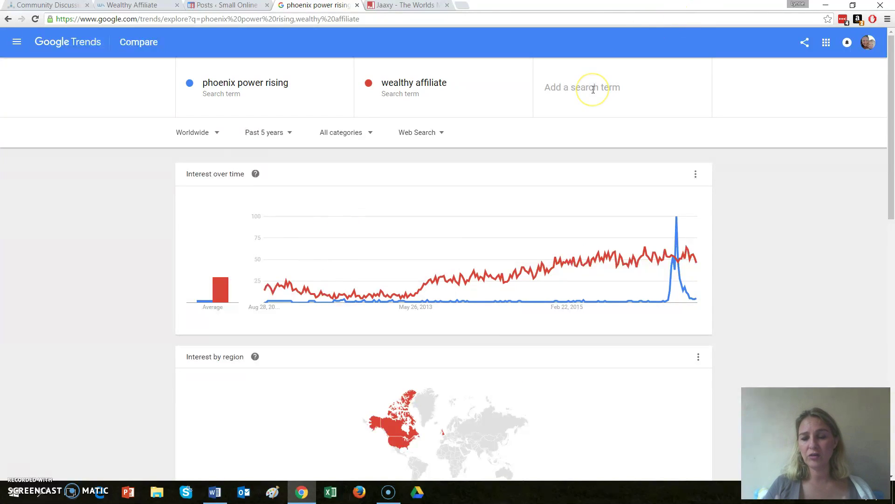
pyautogui.write('b')
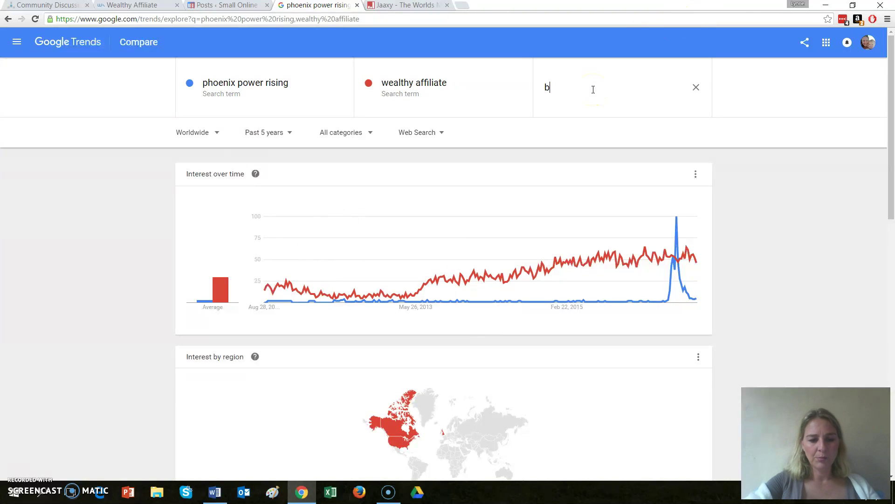
pyautogui.write('ring the fresh')
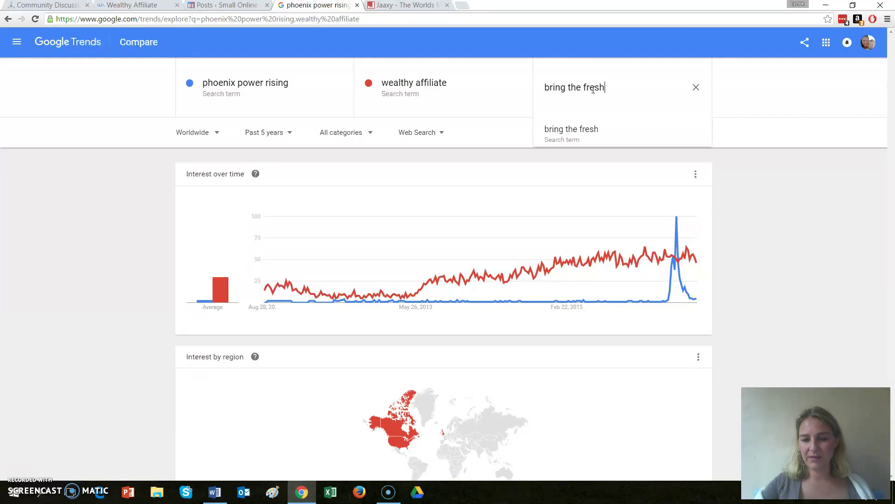
pyautogui.press('Return')
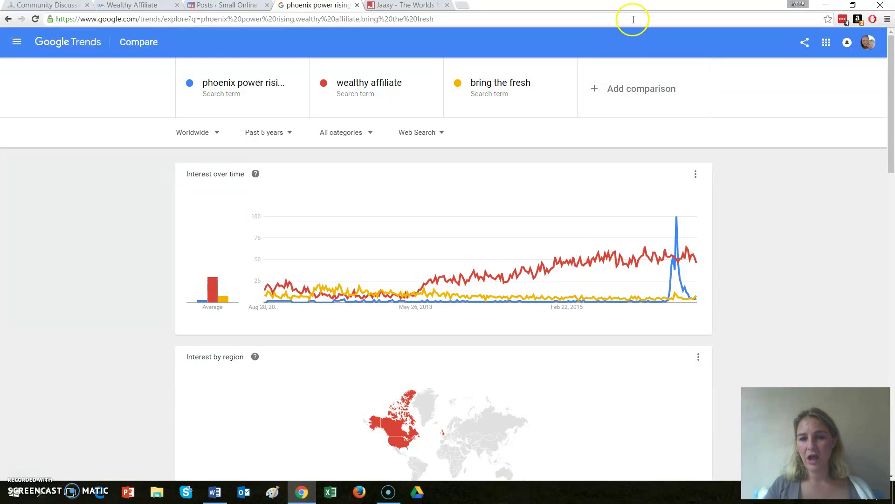
# Step: Add "affilorama" as the fourth search term in the comparison
pyautogui.click(621, 91)
pyautogui.write('affil')
pyautogui.write('o')
pyautogui.write('ra')
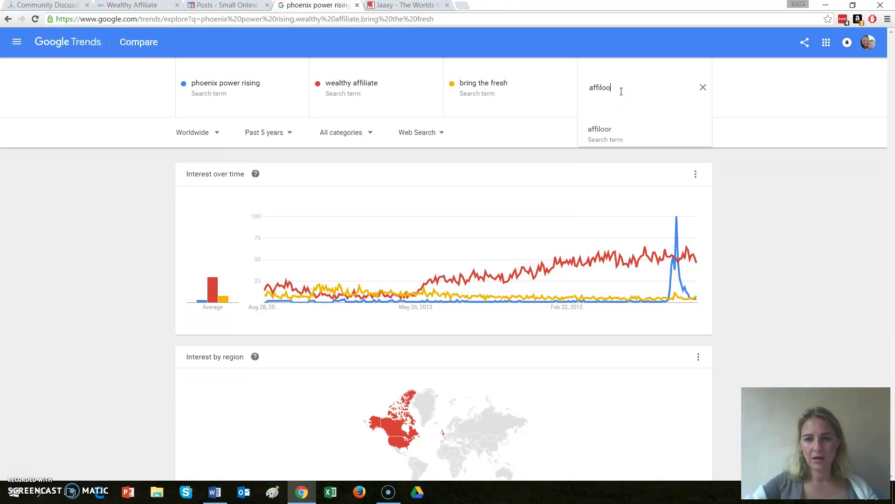
pyautogui.write('ma')
pyautogui.press('Return')
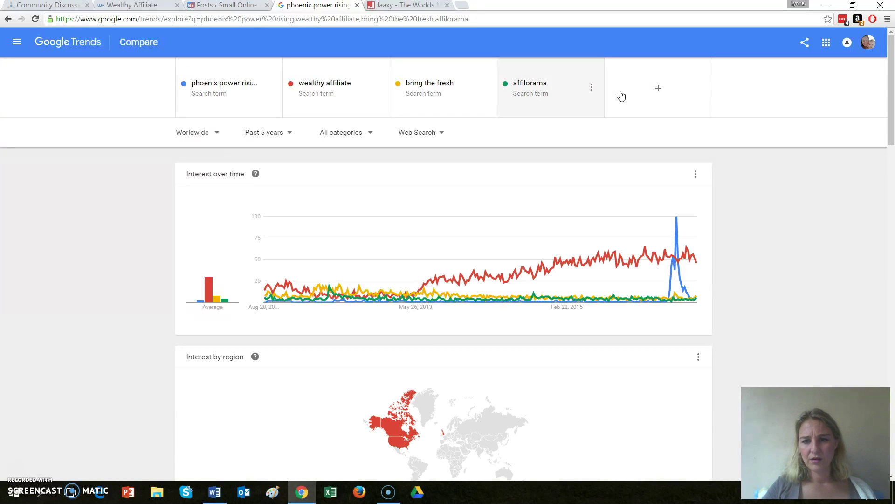
# Step: Add "chris farrel membership" as the fifth search term in the comparison
pyautogui.click(641, 87)
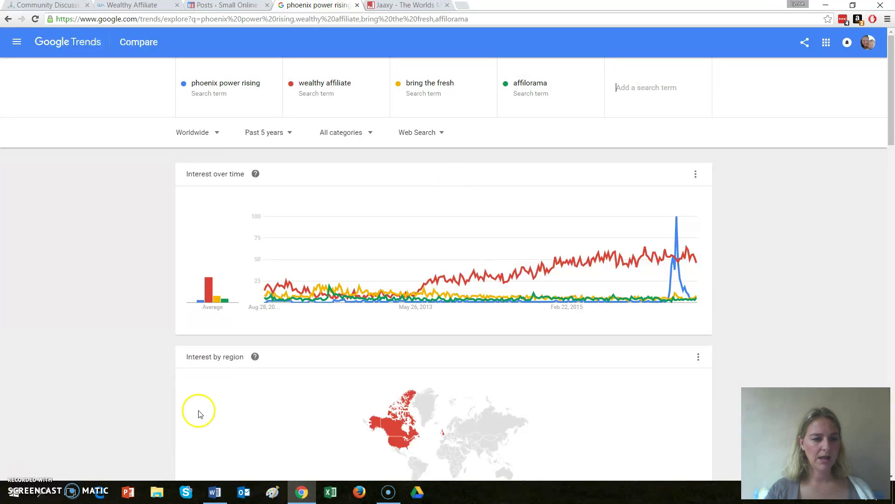
pyautogui.click(19, 466)
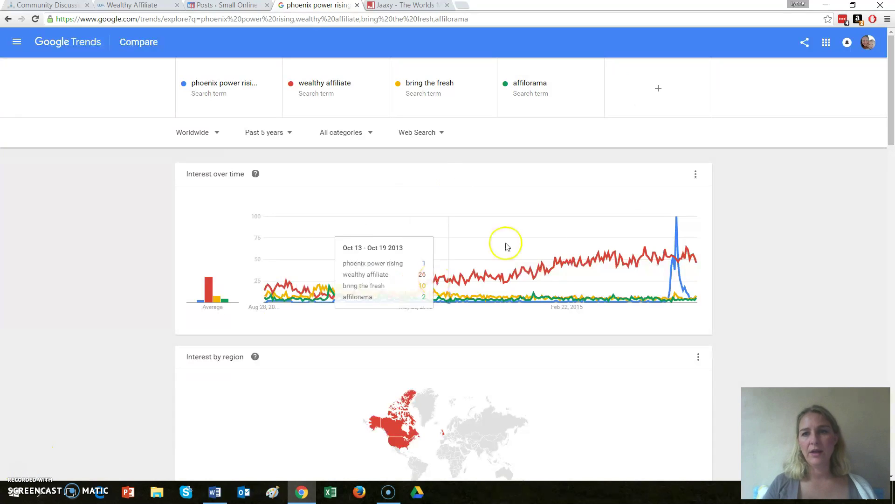
pyautogui.click(682, 72)
pyautogui.write('chris farrel')
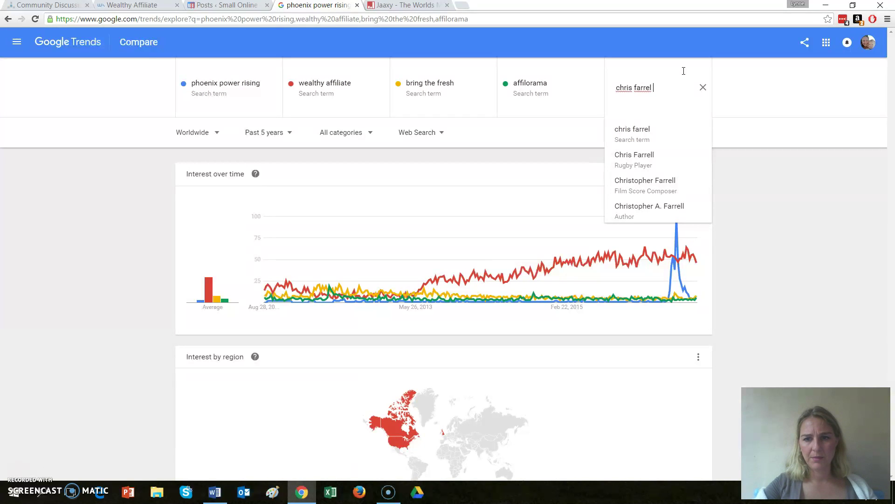
pyautogui.write('membersh')
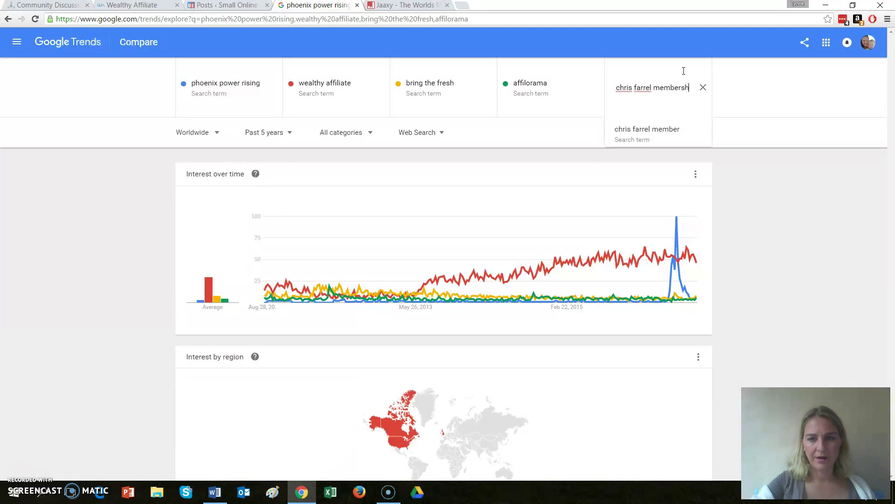
pyautogui.write('ip')
pyautogui.press('Return')
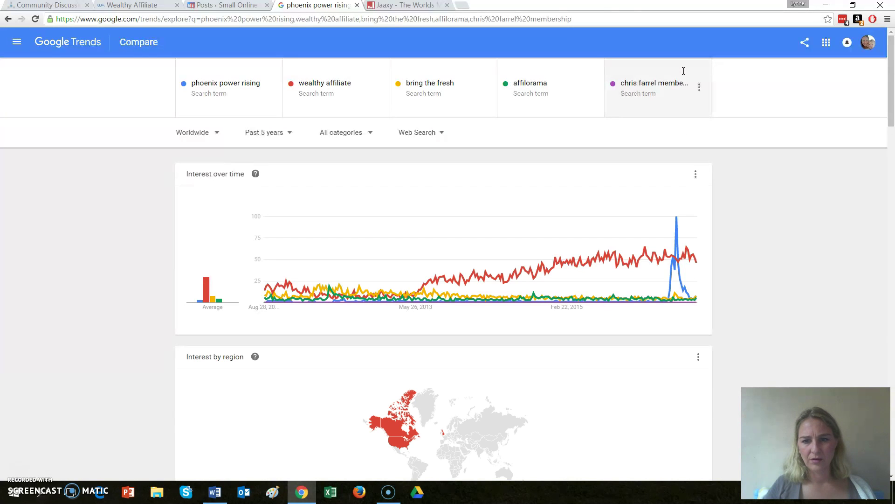
# Step: Edit the fifth comparison term so that it reads "chris farrell membership"
pyautogui.click(699, 88)
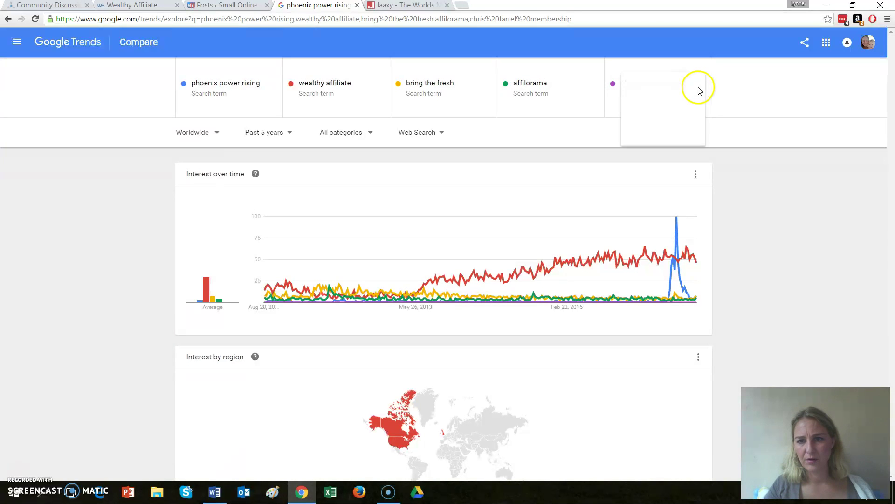
pyautogui.click(664, 109)
pyautogui.click(650, 87)
pyautogui.write('ll memb...')
pyautogui.press('Return')
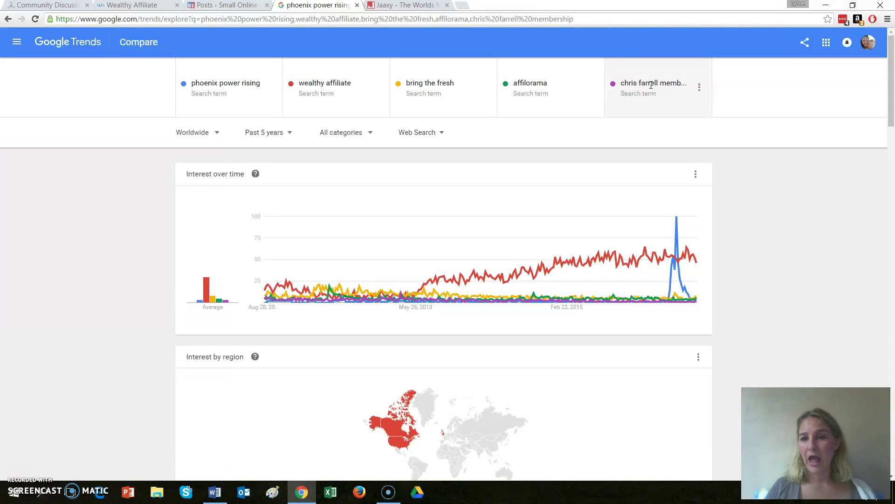
# Step: Open the embed option for the Interest over time chart and copy its HTML embed code
pyautogui.click(695, 176)
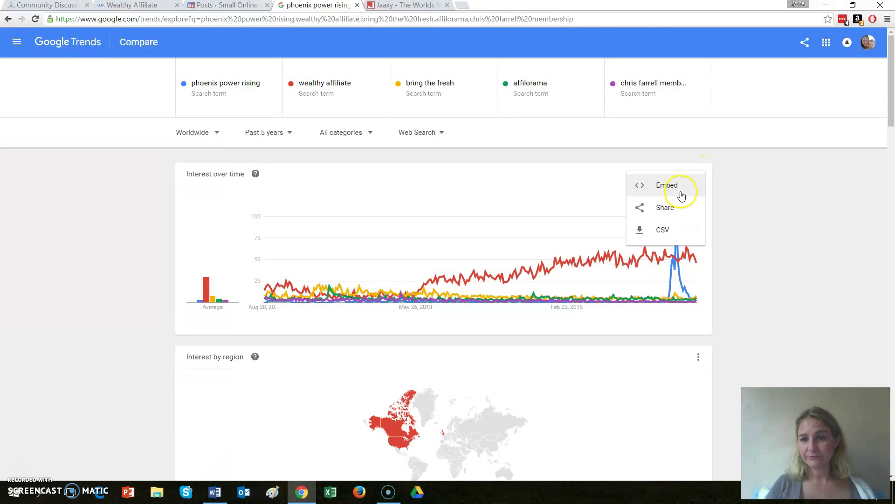
pyautogui.click(667, 185)
pyautogui.click(269, 311)
pyautogui.hotkey('ctrl', 'c')
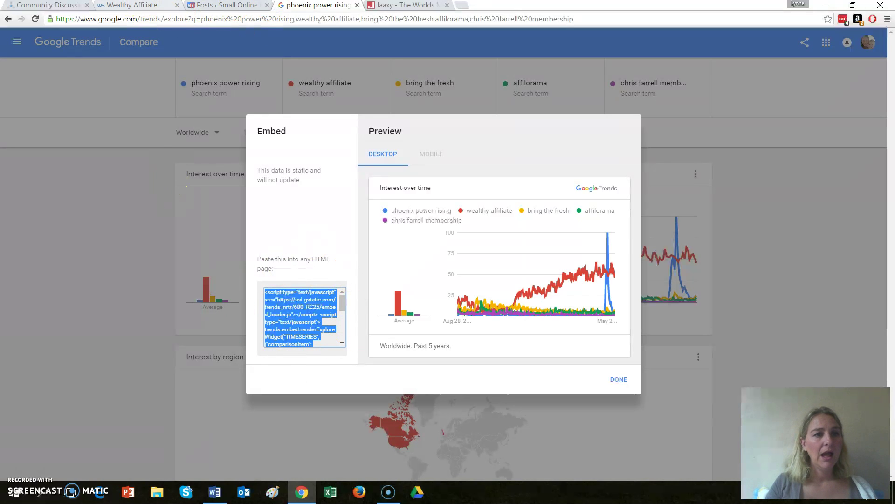
# Step: Switch to the WordPress posts page and start a new post with the editor in Text mode
pyautogui.click(223, 6)
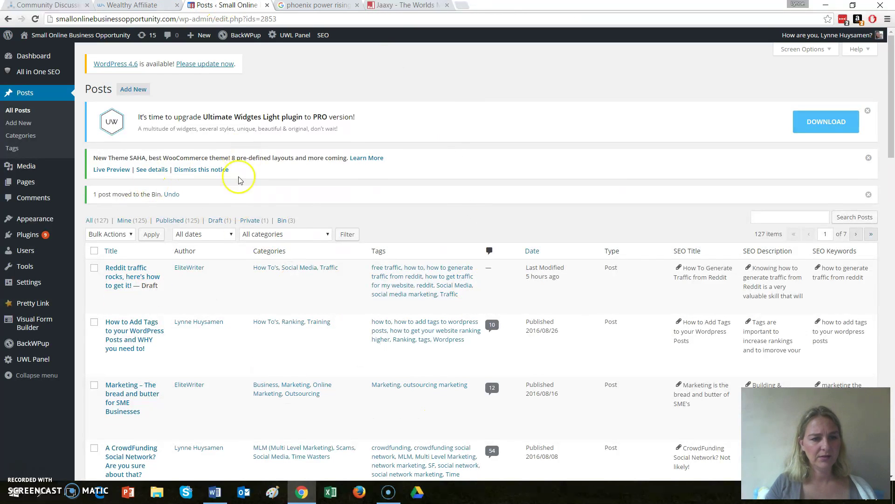
pyautogui.click(126, 88)
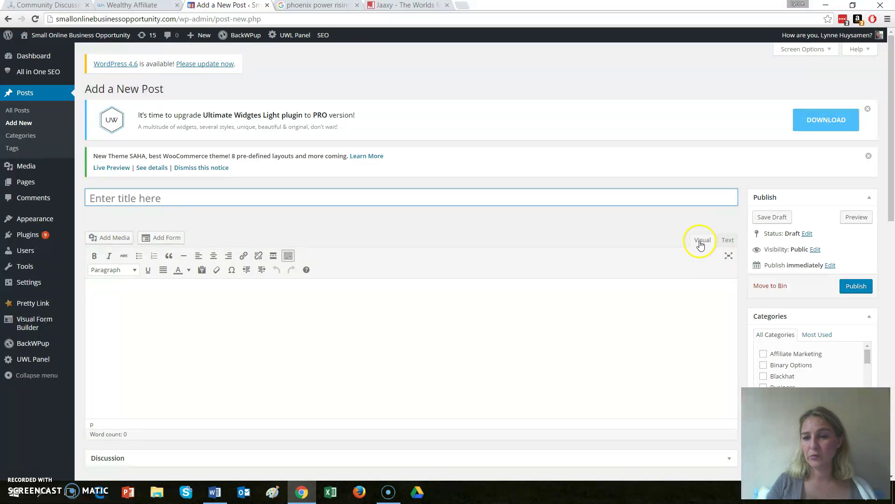
pyautogui.click(729, 240)
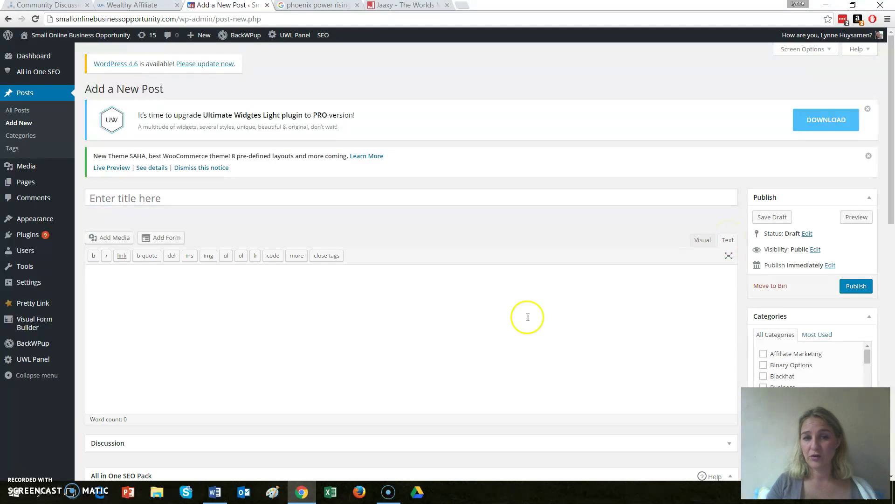
# Step: Paste the copied chart embed code into the post body, then save the post as a draft and preview it
pyautogui.click(329, 280)
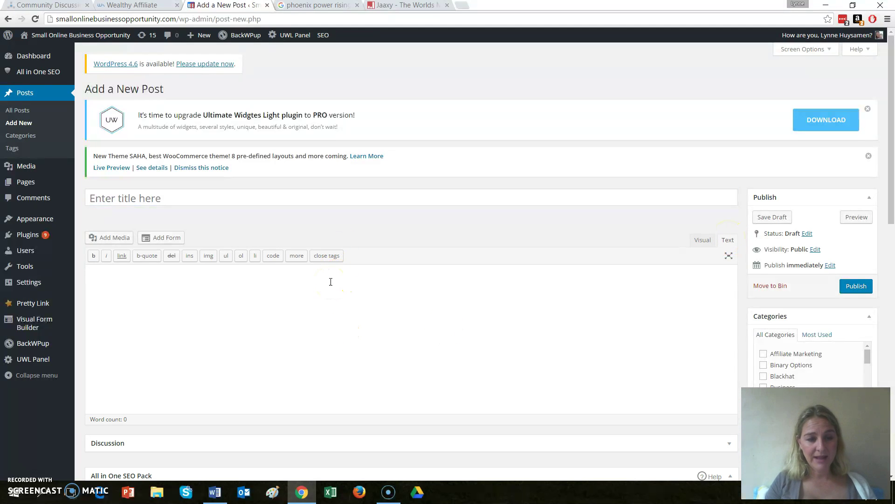
pyautogui.hotkey('ctrl', 'v')
pyautogui.click(775, 218)
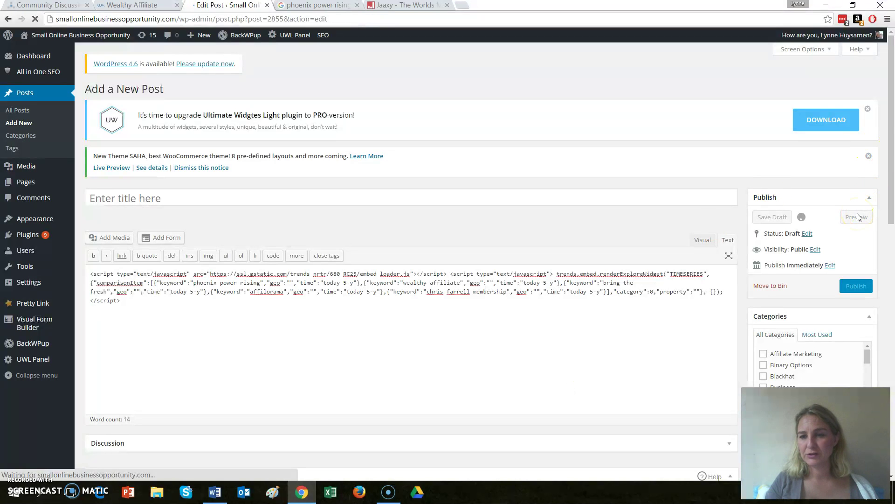
pyautogui.click(856, 243)
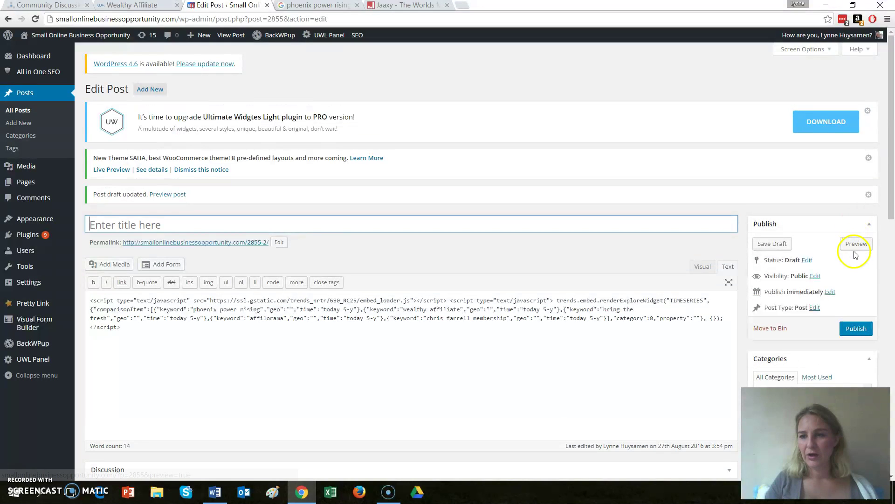